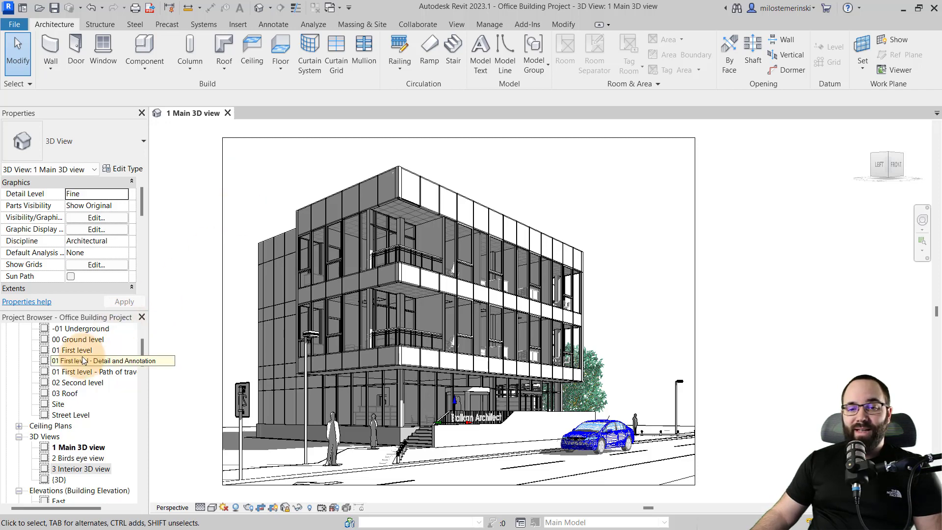
Open the 00 Ground level floor plan from the Project Browser.
left_click(79, 342)
double_click(80, 342)
scroll(337, 208, "up", 3)
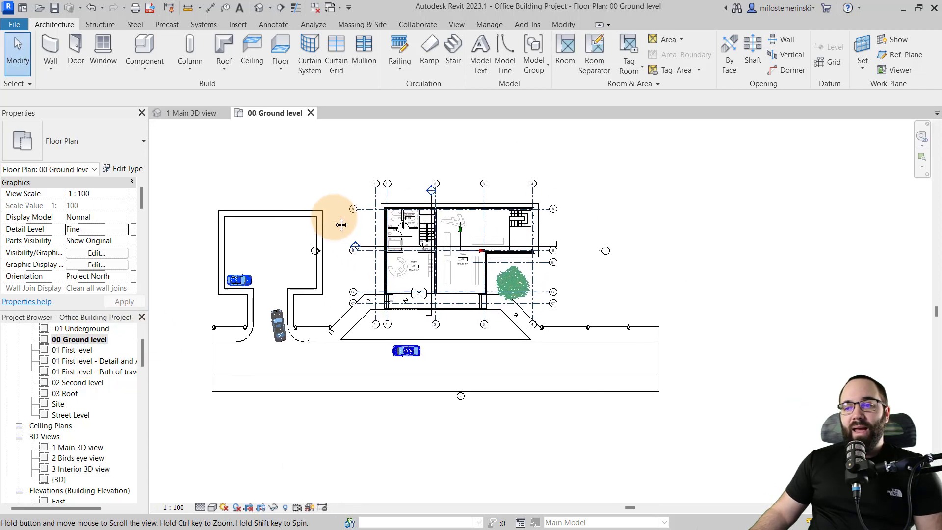
Place a perspective camera on the street aimed at the building, creating 3D View 1.
left_click(270, 8)
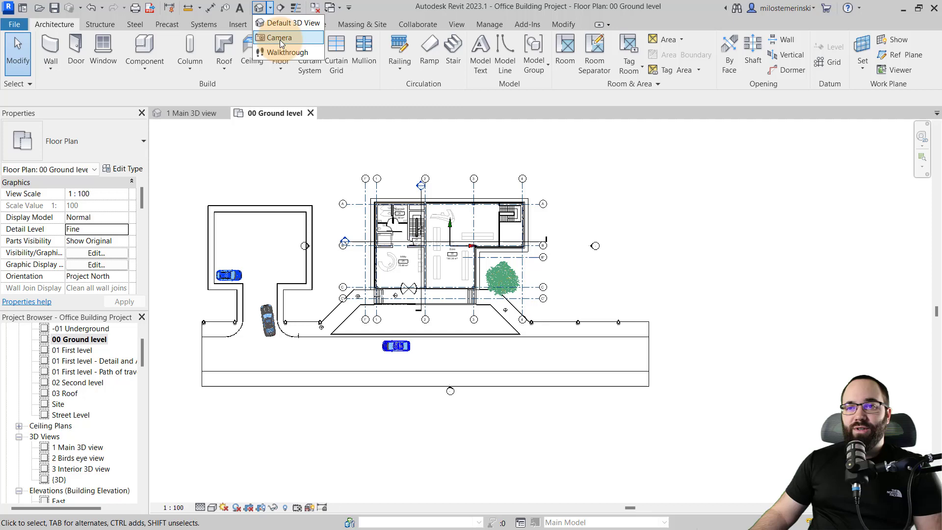
left_click(274, 36)
left_click(442, 382)
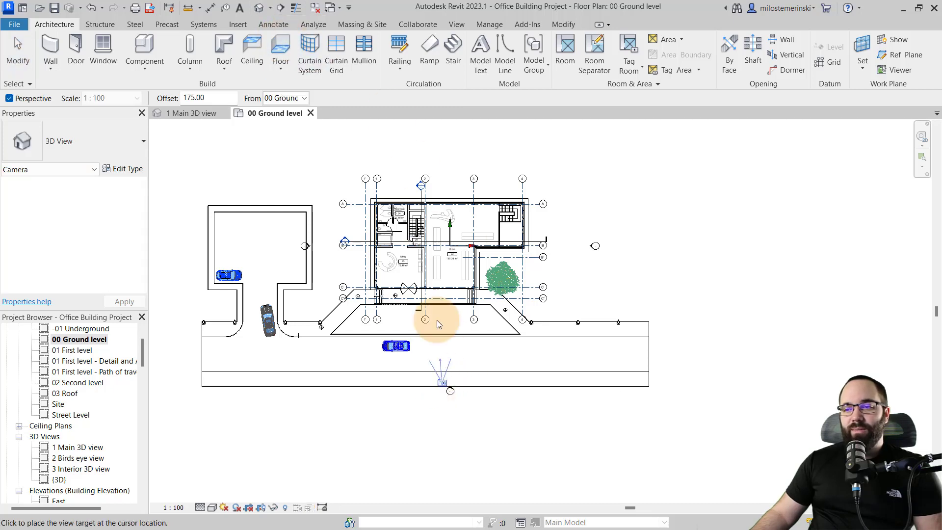
left_click(427, 165)
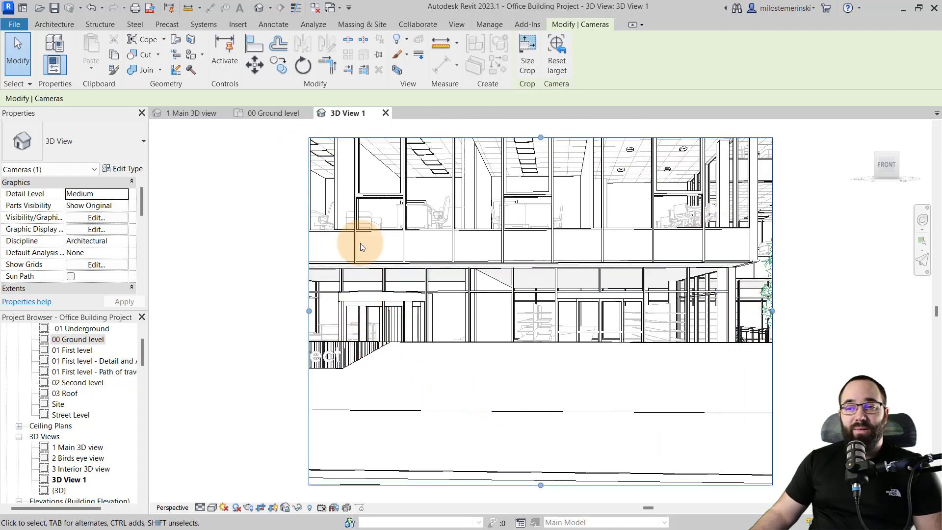
Turn off Crop View, Crop Region Visible and Far Clip Active for 3D View 1 and apply.
scroll(111, 245, "down", 4)
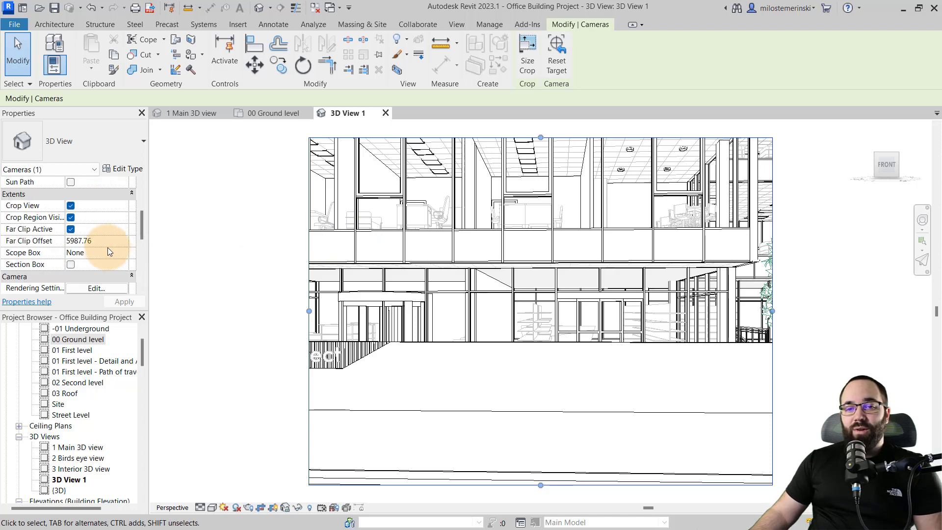
left_click(71, 229)
left_click(71, 217)
left_click(70, 205)
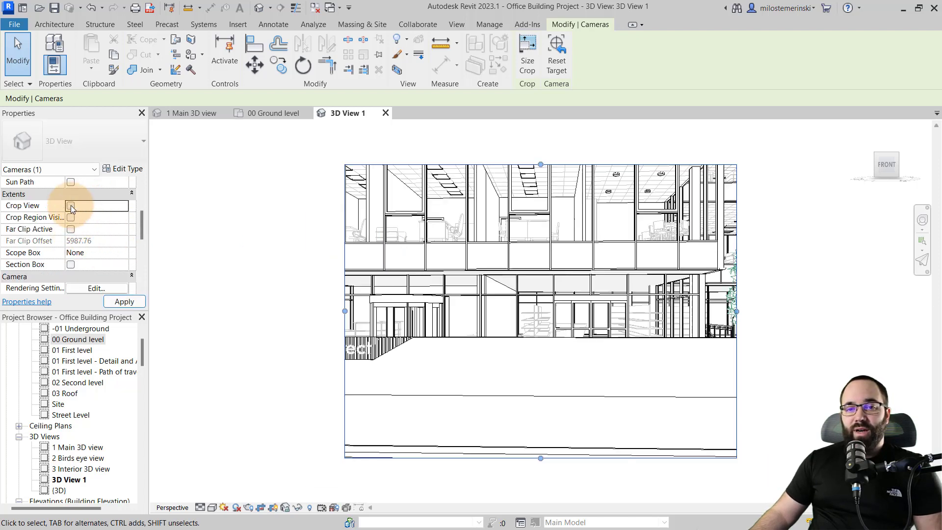
left_click(123, 302)
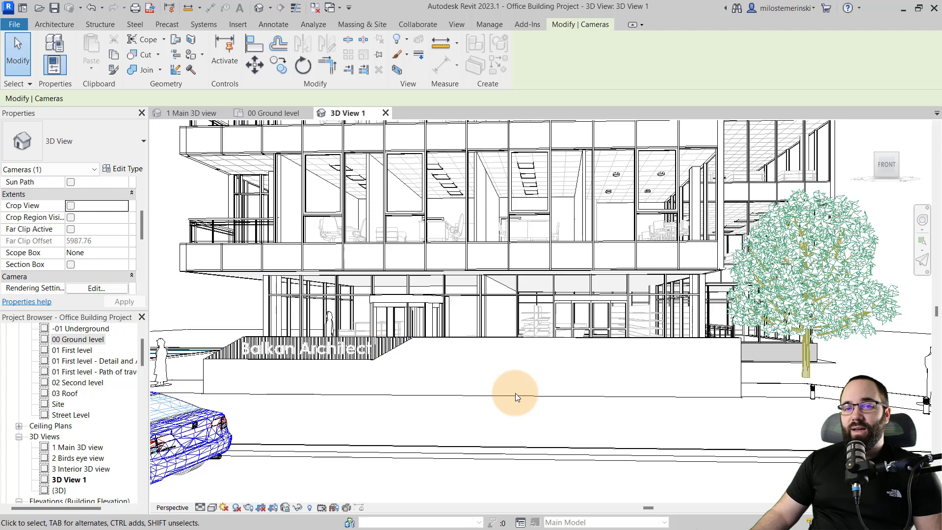
Tilt the 3D View 1 camera upward with the navigation wheel's Look tool.
left_click(448, 383)
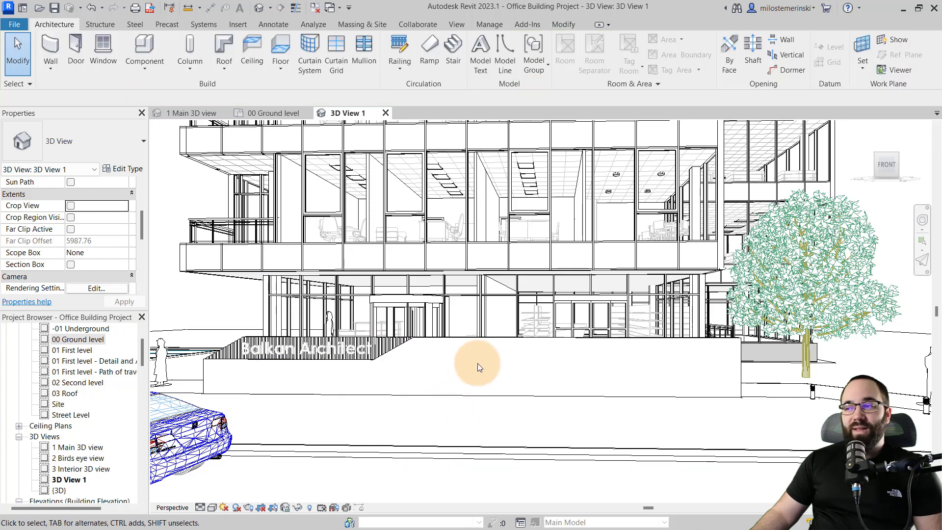
left_click(922, 224)
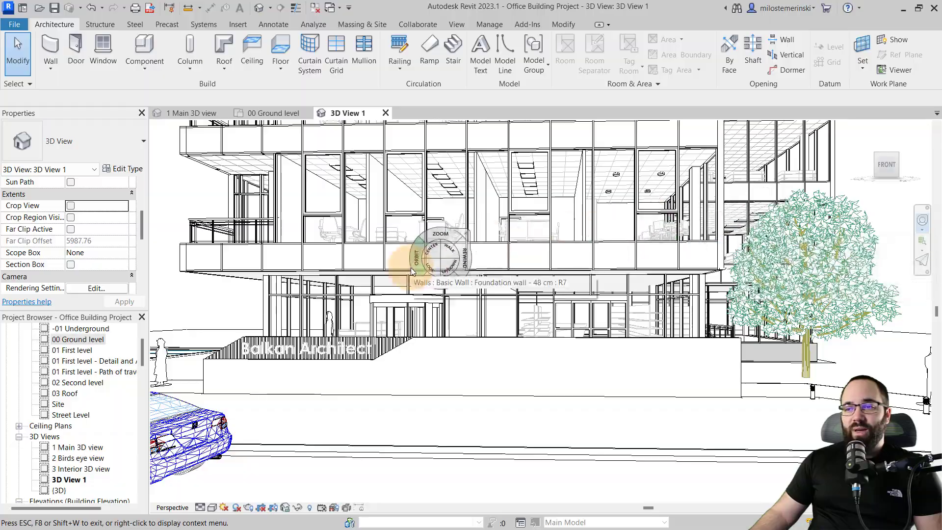
left_click_drag(428, 256, 470, 263)
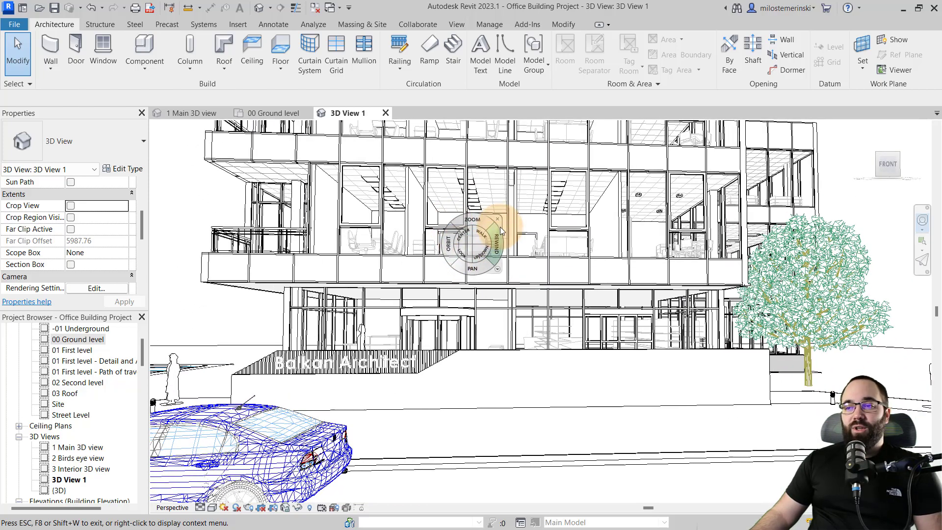
left_click(497, 219)
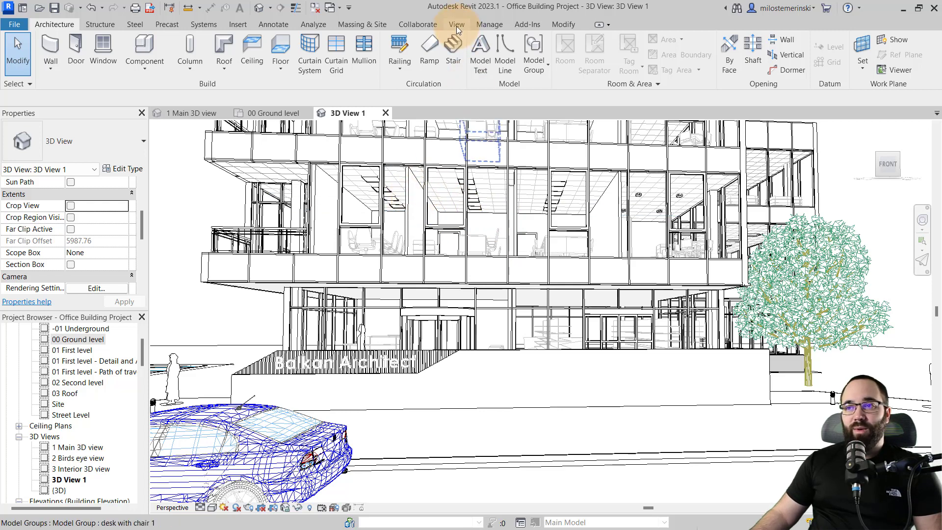
Launch Render in Cloud from the View tab and continue past its welcome screen.
left_click(456, 24)
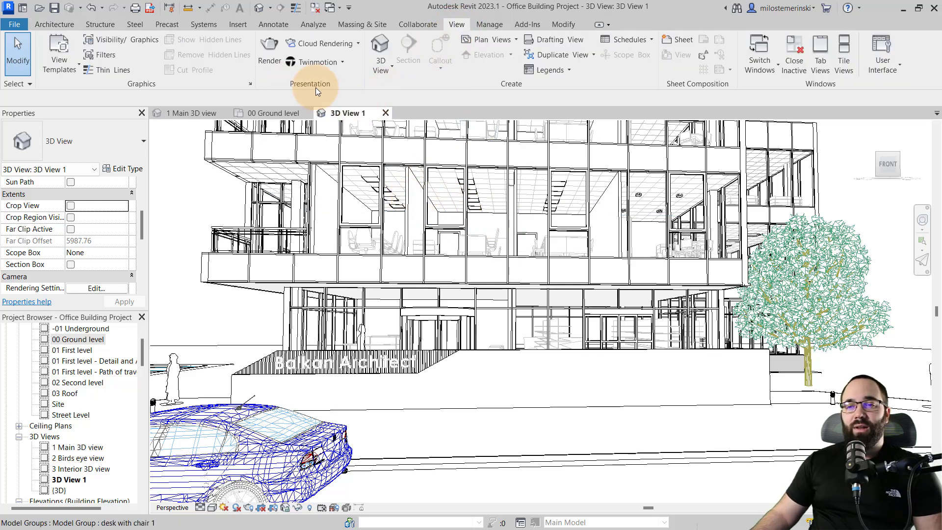
left_click(324, 44)
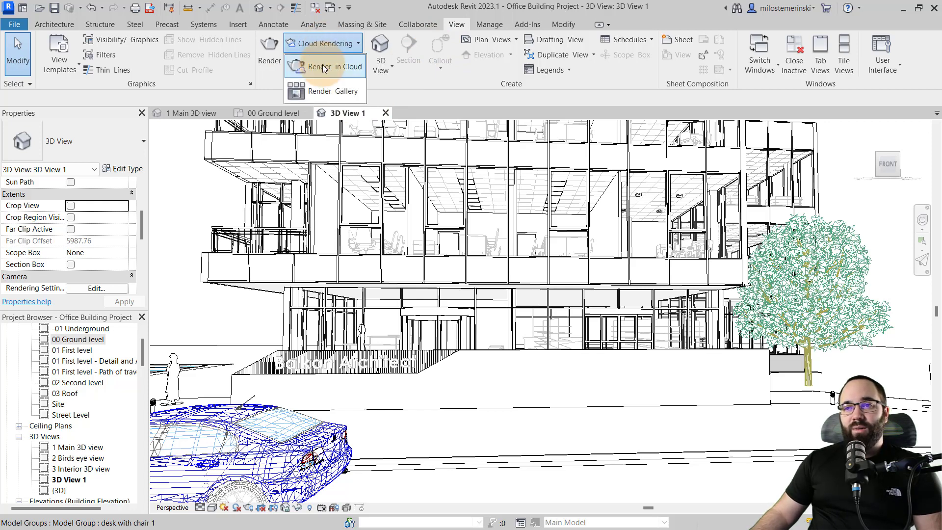
left_click(322, 66)
left_click_drag(382, 158, 337, 133)
left_click(527, 348)
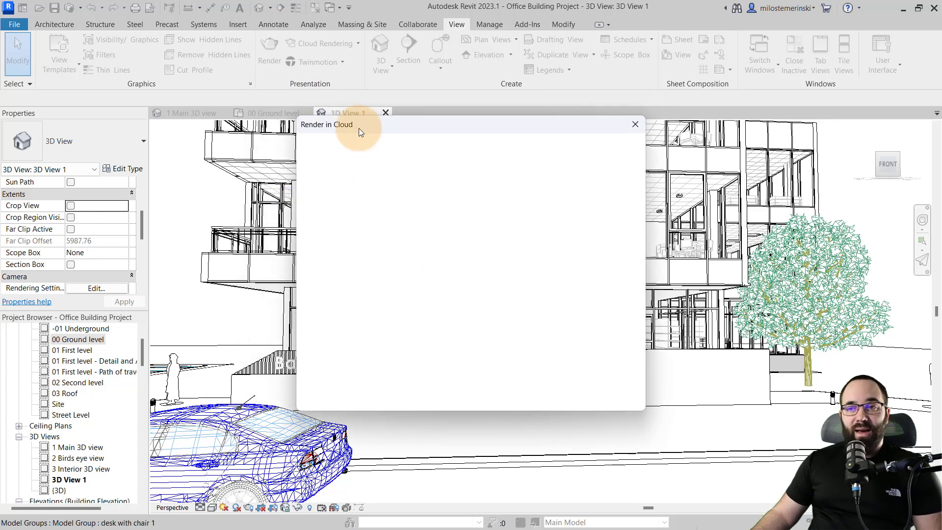
Keep 3D View 1 as the view to render and set the output type to Stereo Panorama.
left_click_drag(358, 128, 243, 121)
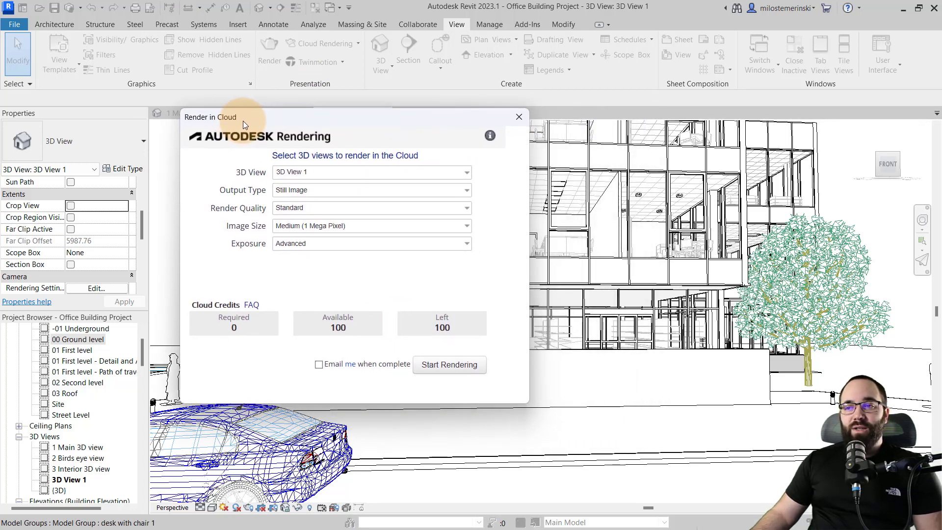
left_click(365, 171)
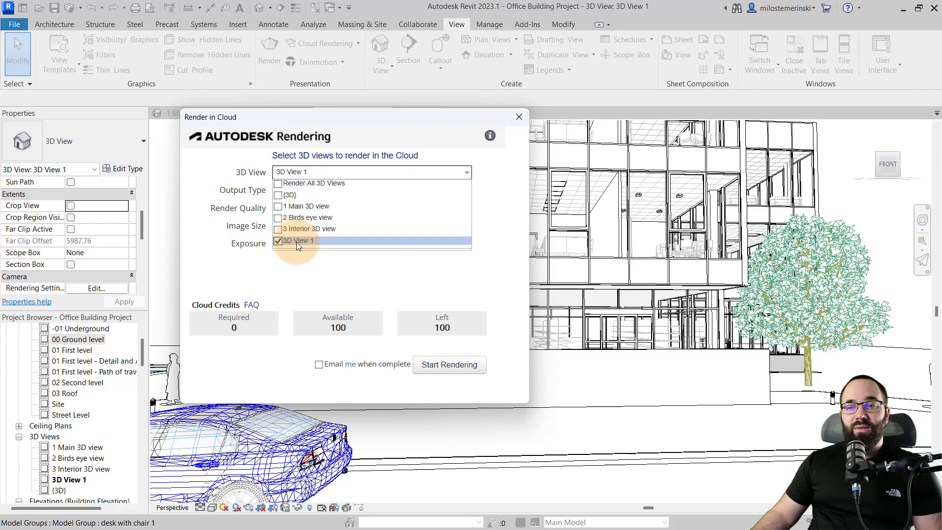
left_click(302, 263)
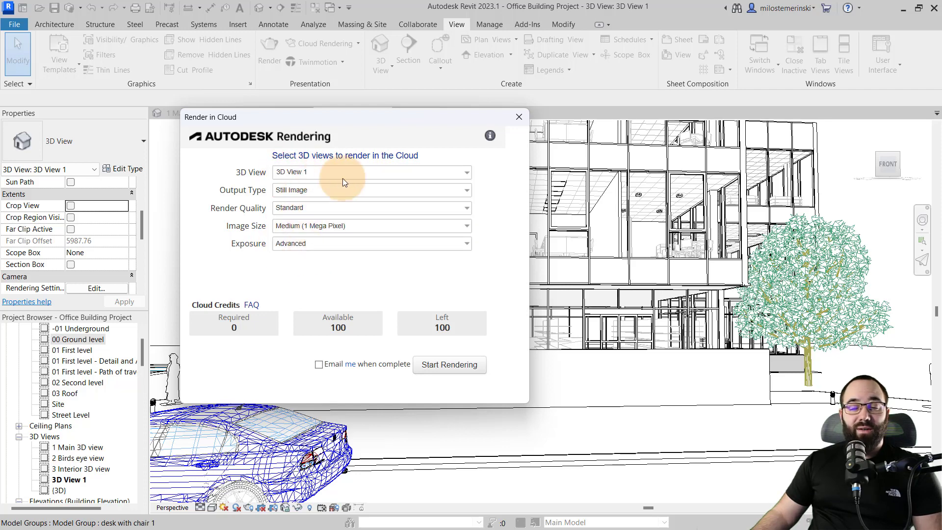
left_click(327, 192)
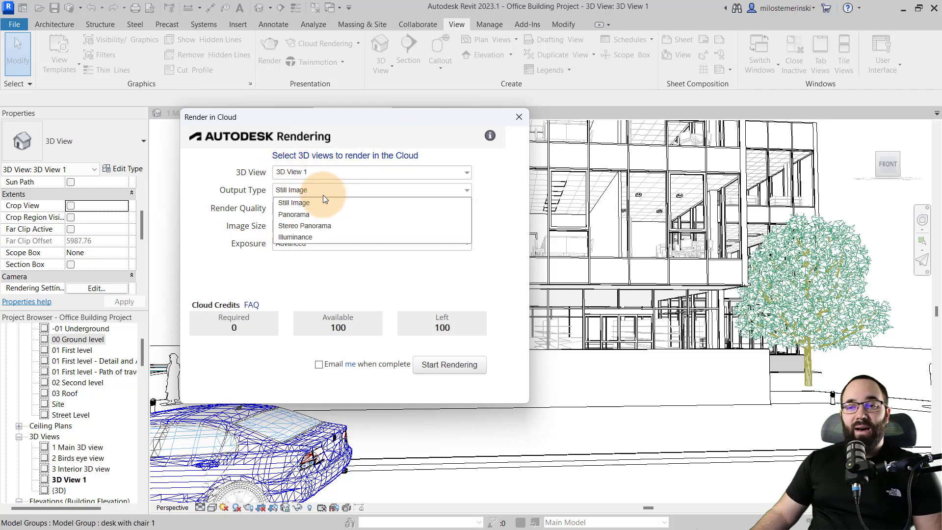
left_click(295, 226)
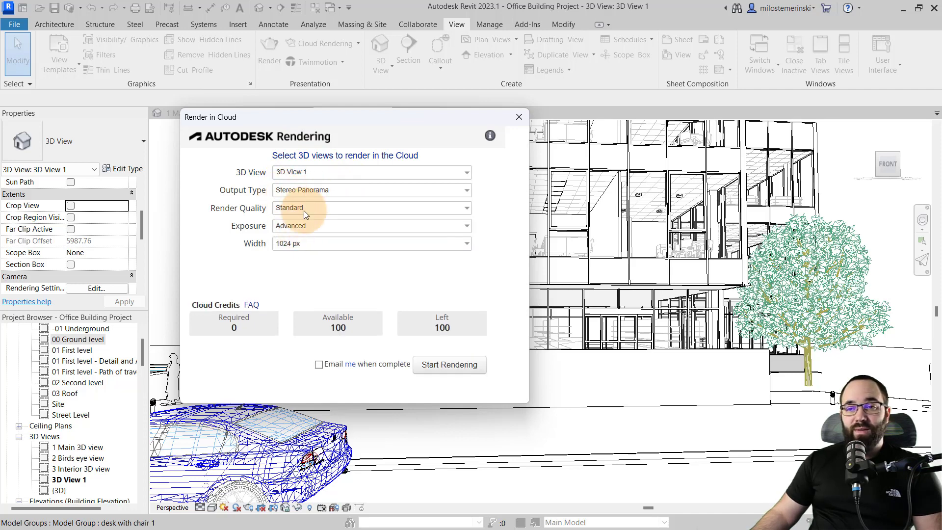
Keep Standard render quality and set the image width to 1024 px.
left_click(288, 213)
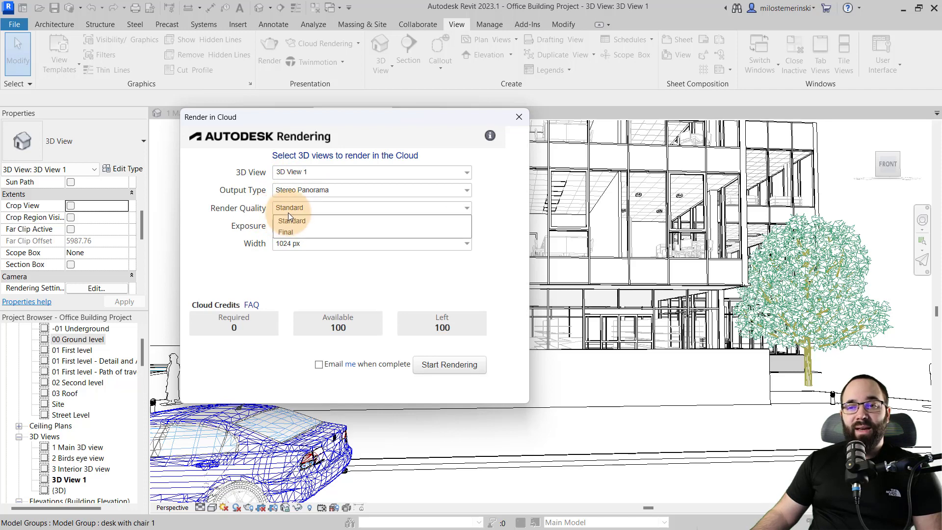
left_click(300, 211)
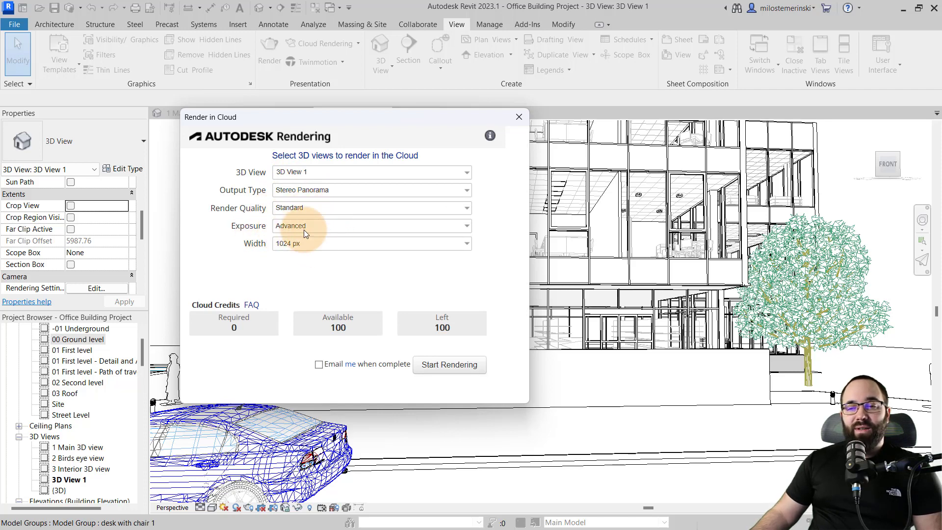
left_click(287, 248)
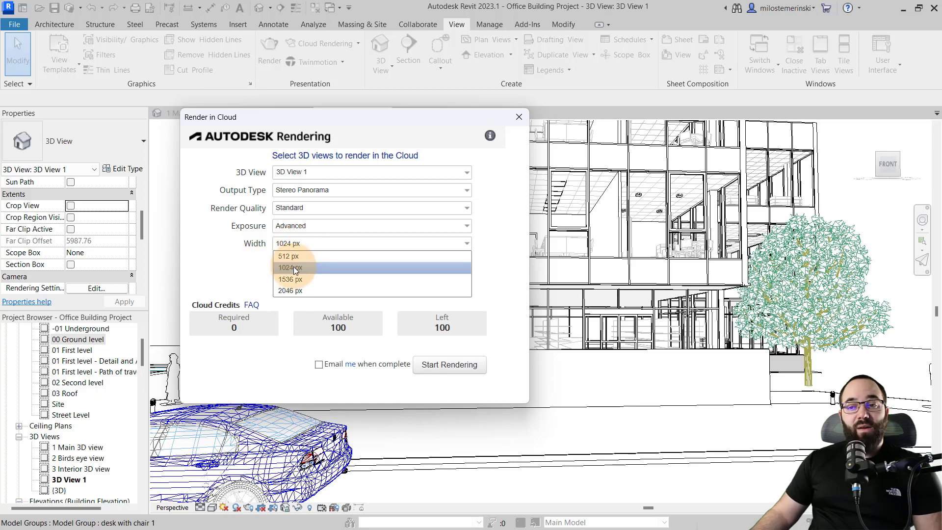
left_click(287, 290)
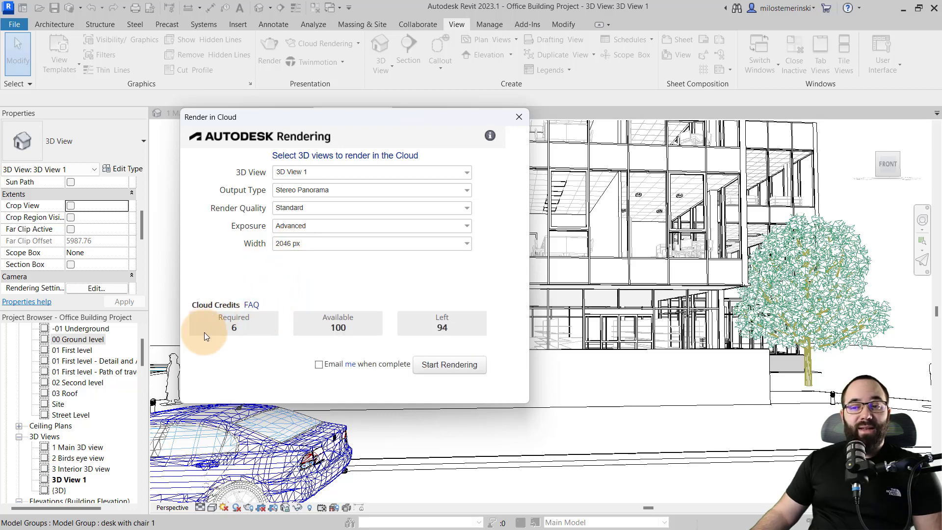
left_click(290, 245)
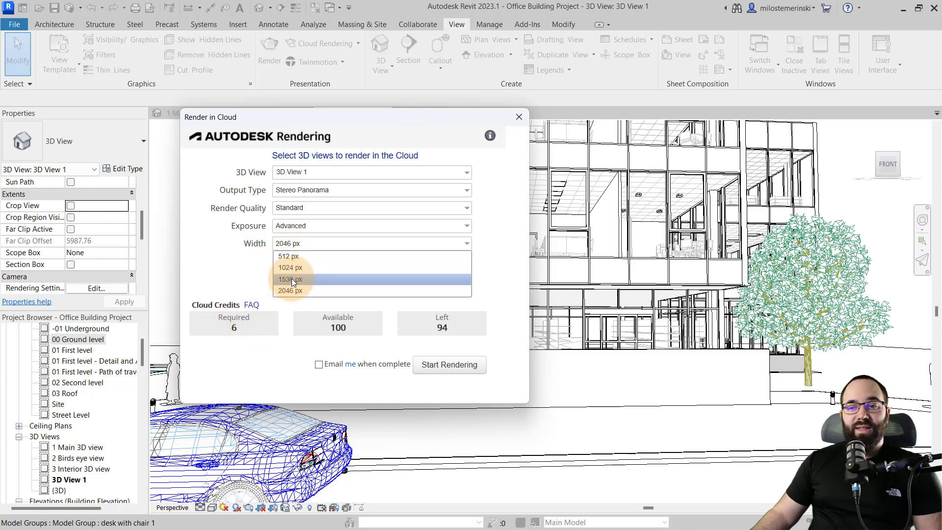
left_click(294, 267)
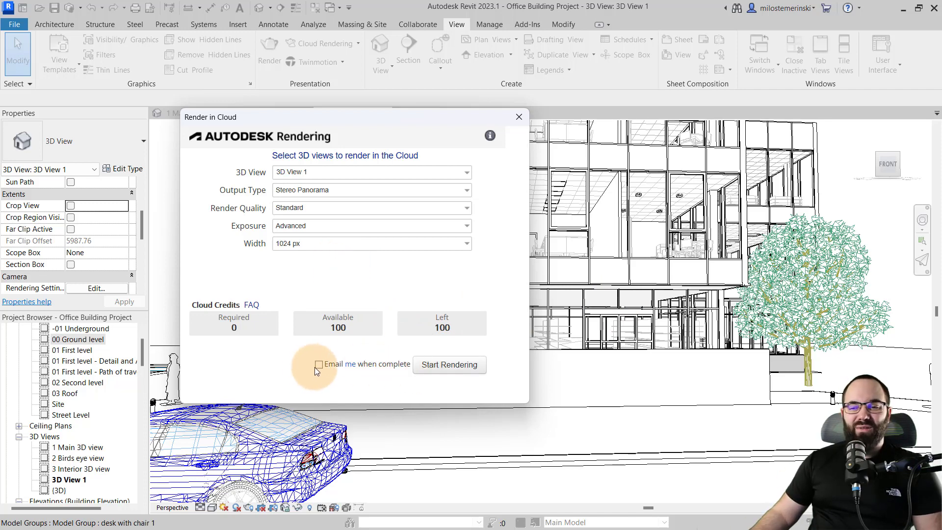
Start the cloud rendering and open the My Renderings progress page in a maximised browser.
left_click(448, 364)
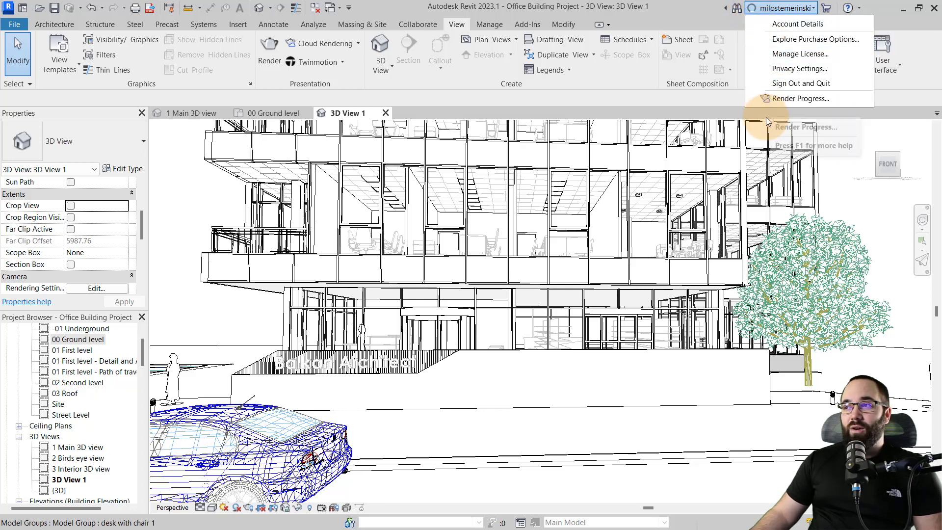
left_click(785, 97)
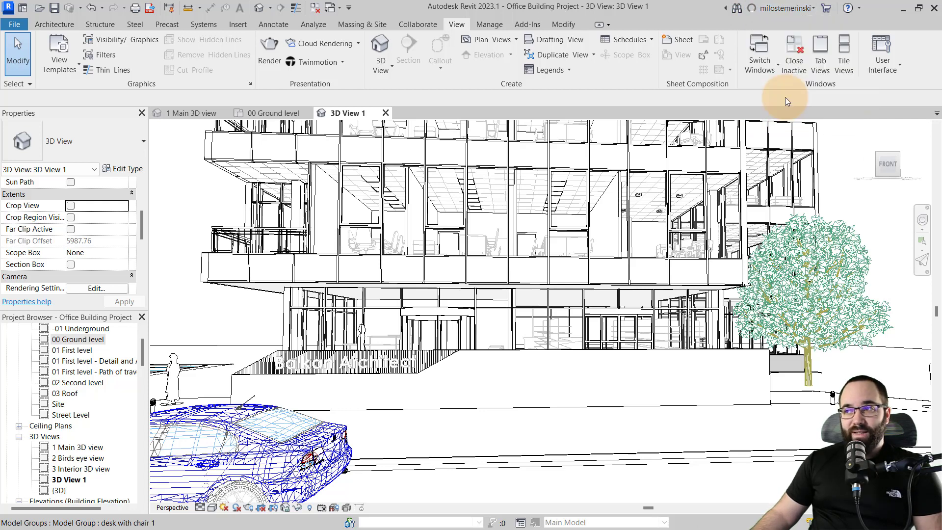
left_click_drag(169, 139, 471, 6)
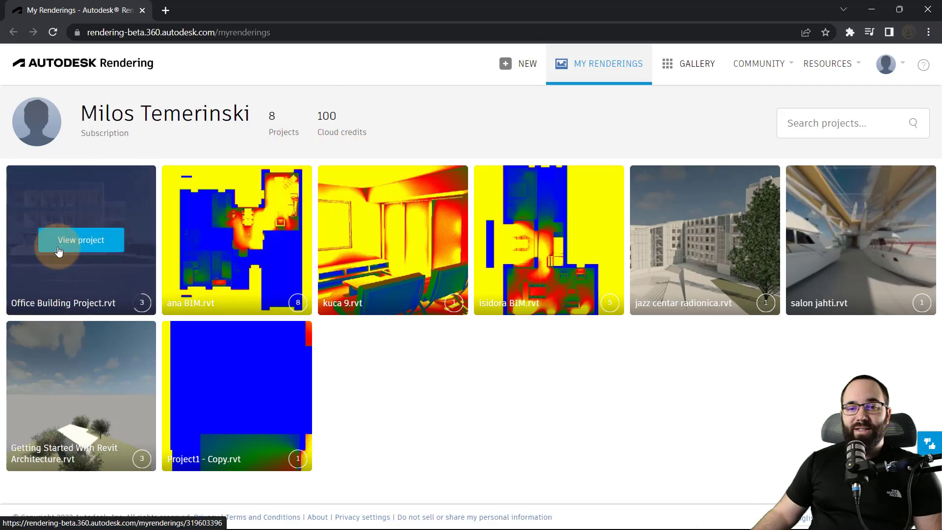
Open Office Building Project.rvt's finished 3D View 1 panorama and show its phone QR code.
left_click(81, 249)
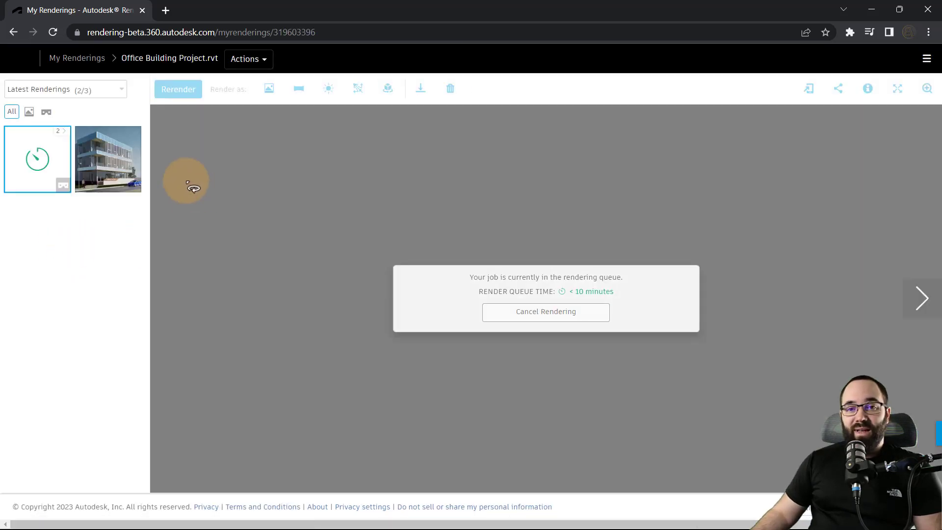
mouse_move(133, 179)
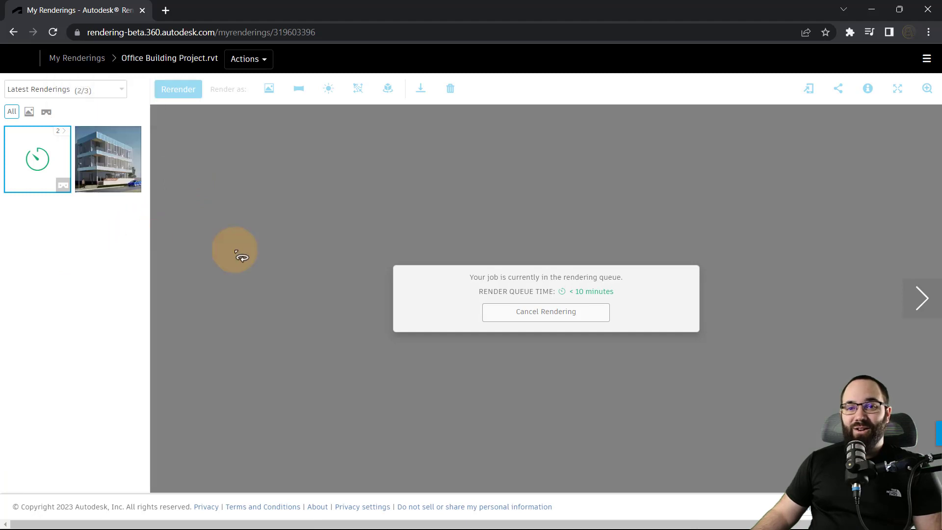
left_click_drag(272, 260, 498, 275)
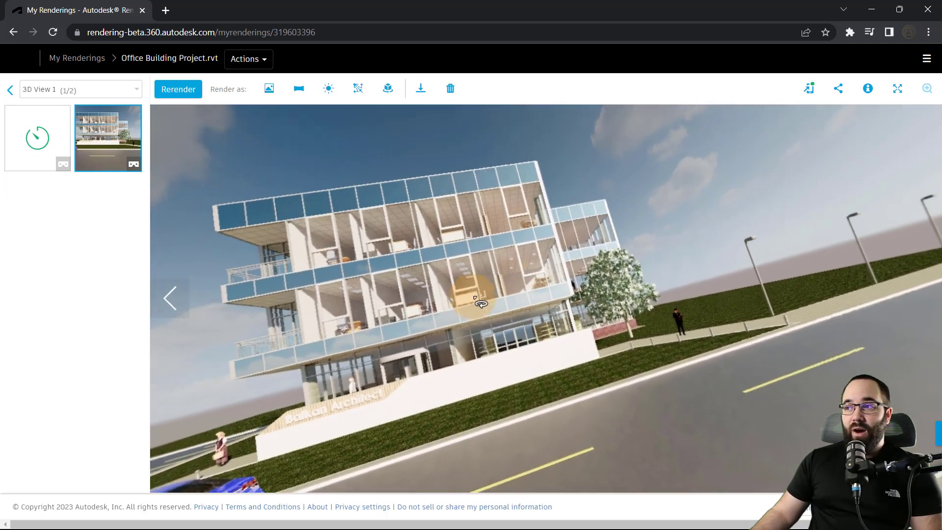
left_click(810, 90)
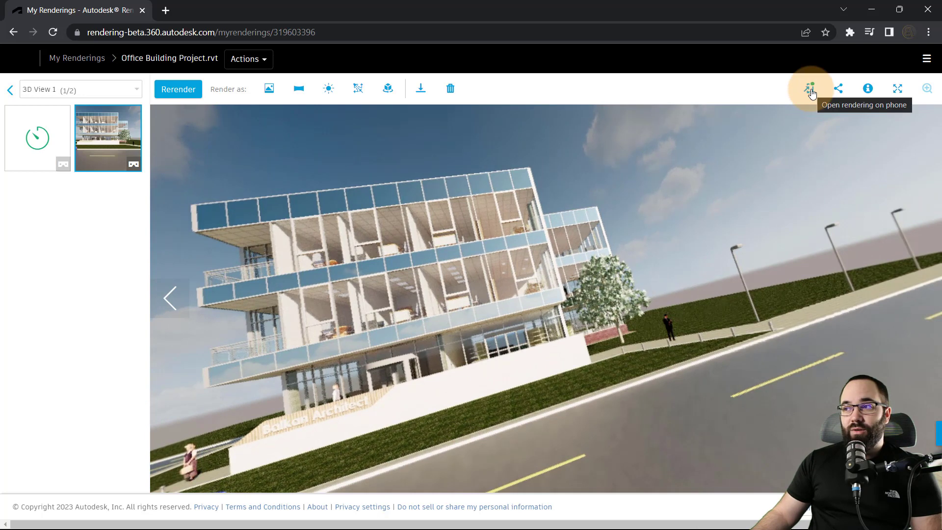
left_click(810, 90)
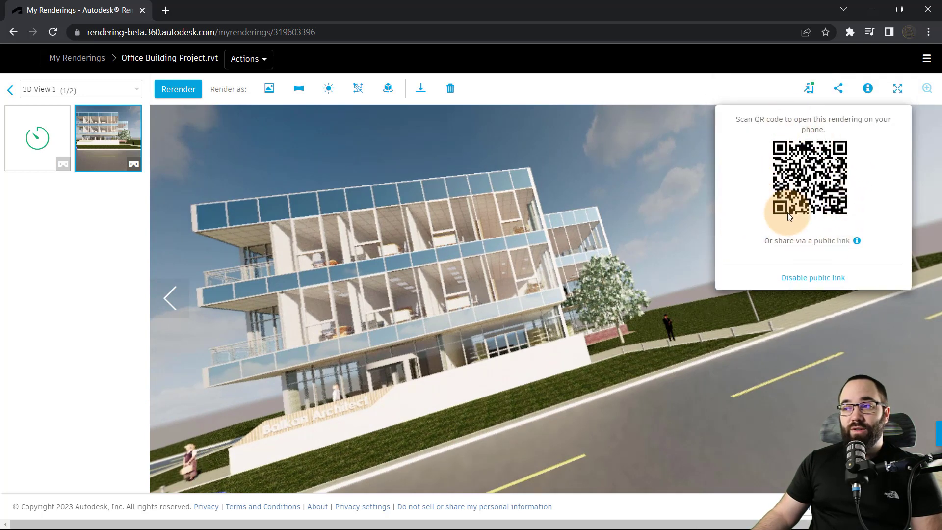